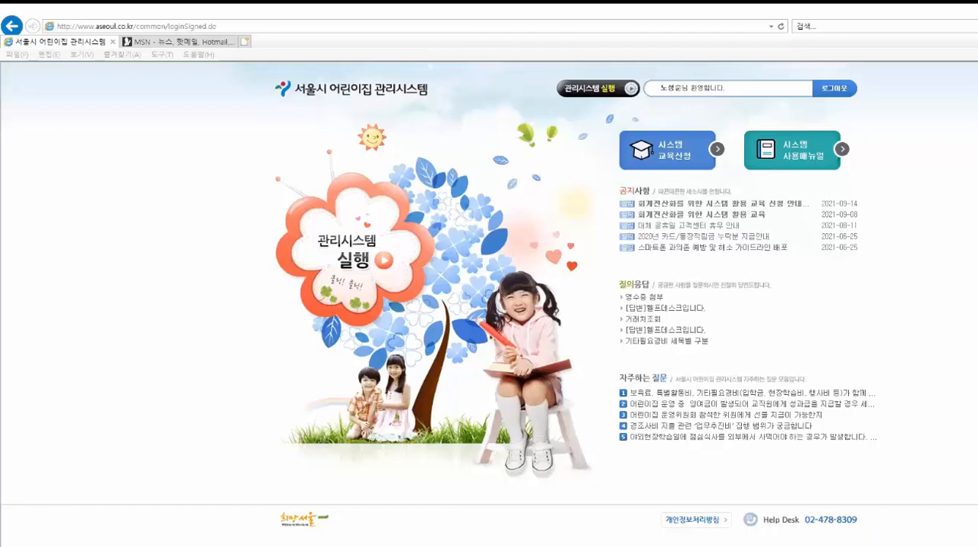
- Launch the childcare center management system (관리시스템 실행) from the portal home page
click(310, 542)
click(260, 137)
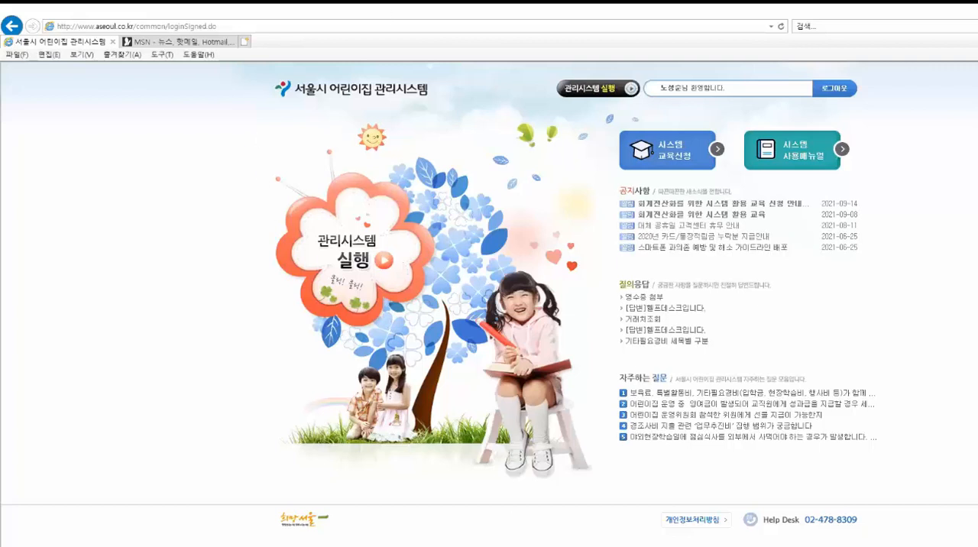
click(584, 90)
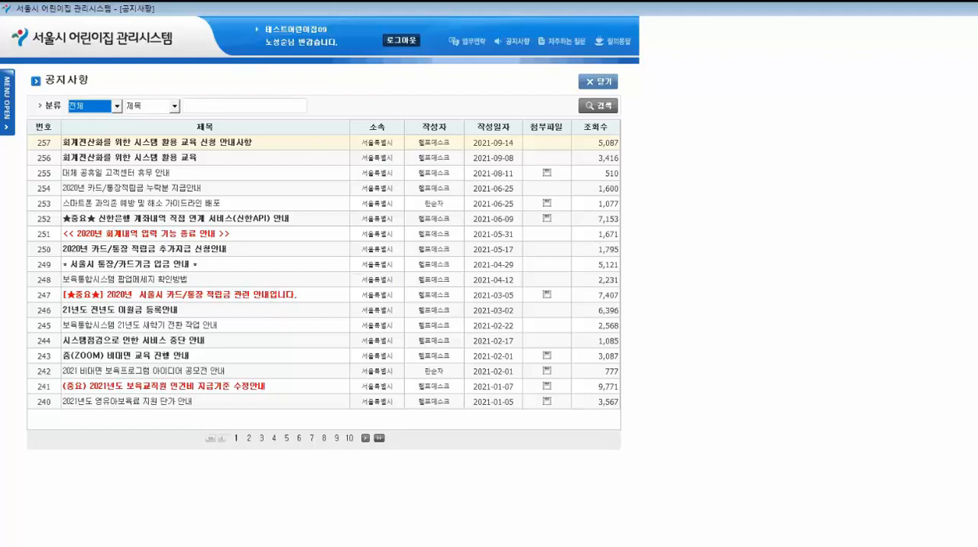
- Open the 마이보드 page to view the daycare center's basic information
click(7, 104)
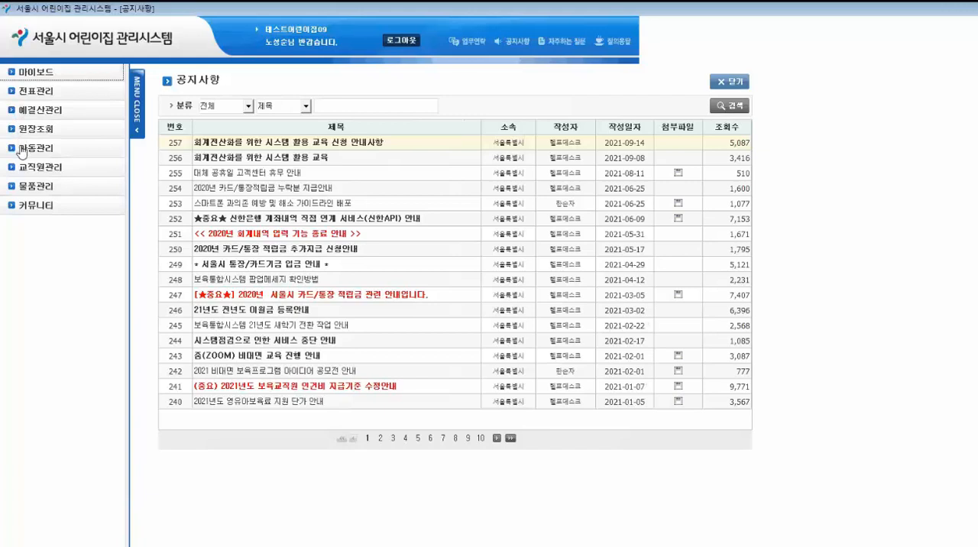
click(36, 73)
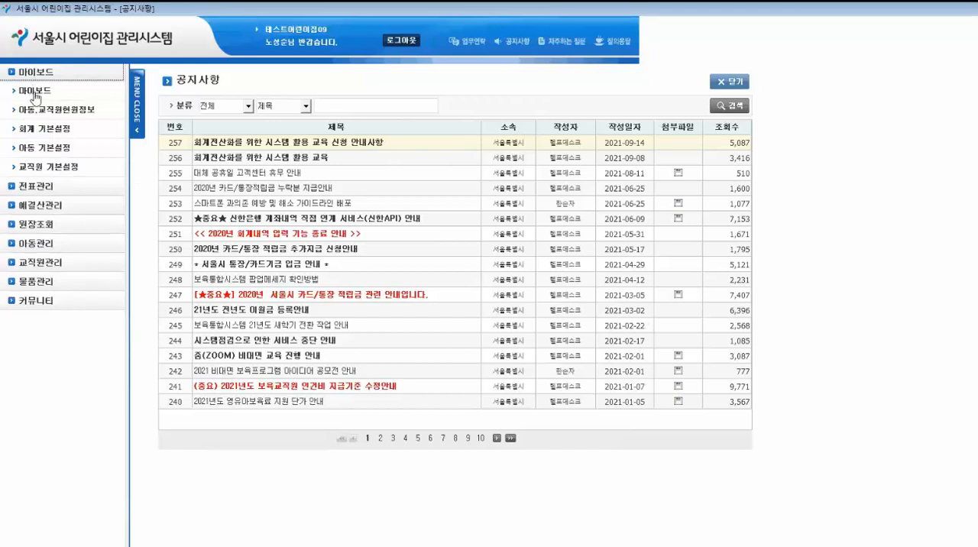
click(35, 92)
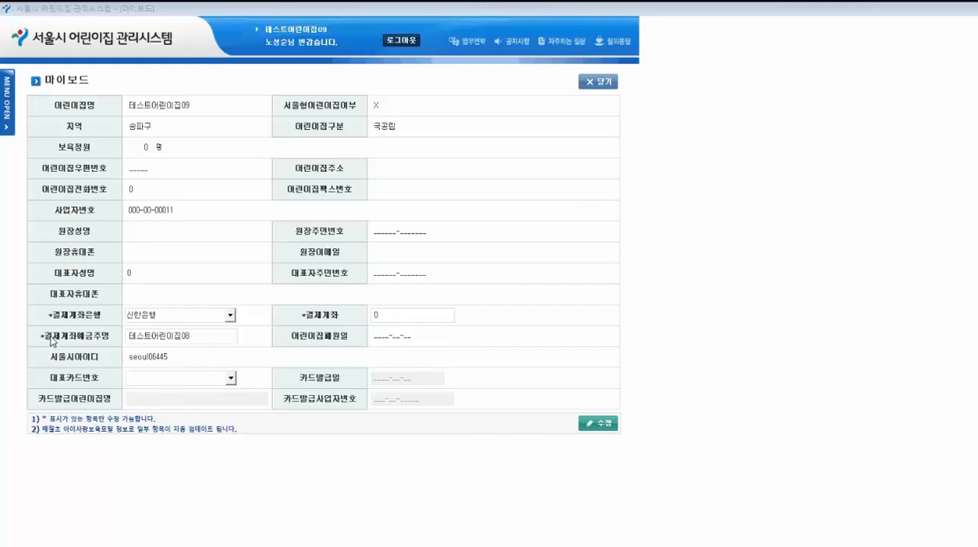
- Open the 카드매입내역 screen under 원장조회 to view the card purchase history layout
click(6, 104)
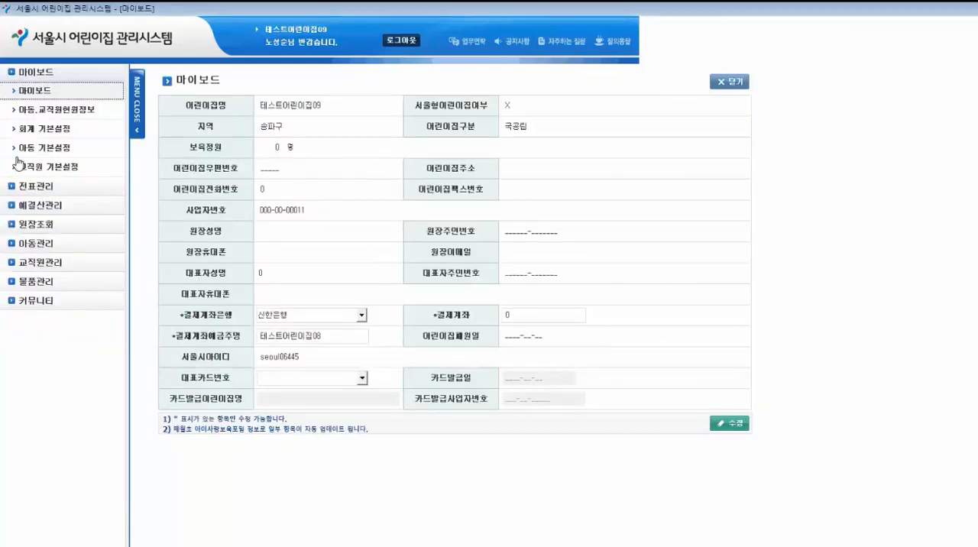
click(42, 226)
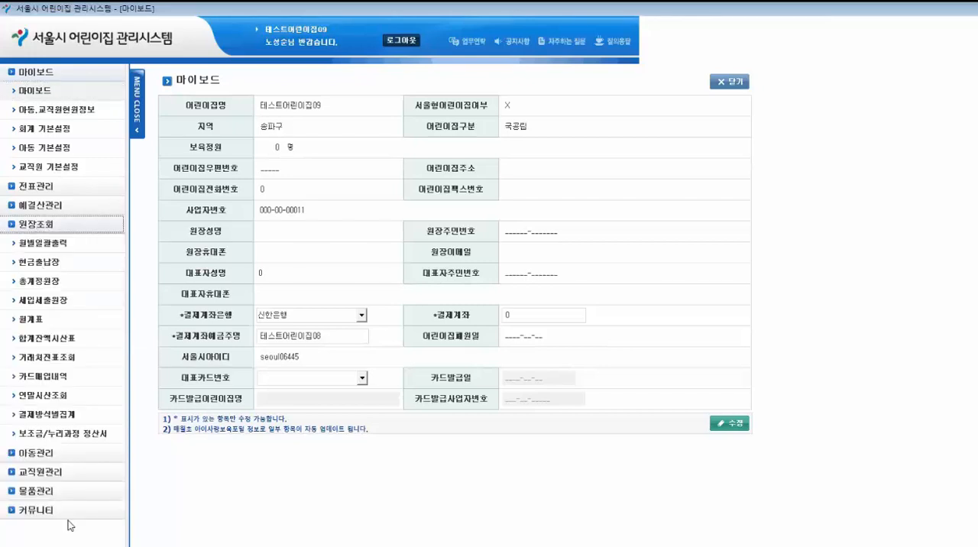
click(40, 380)
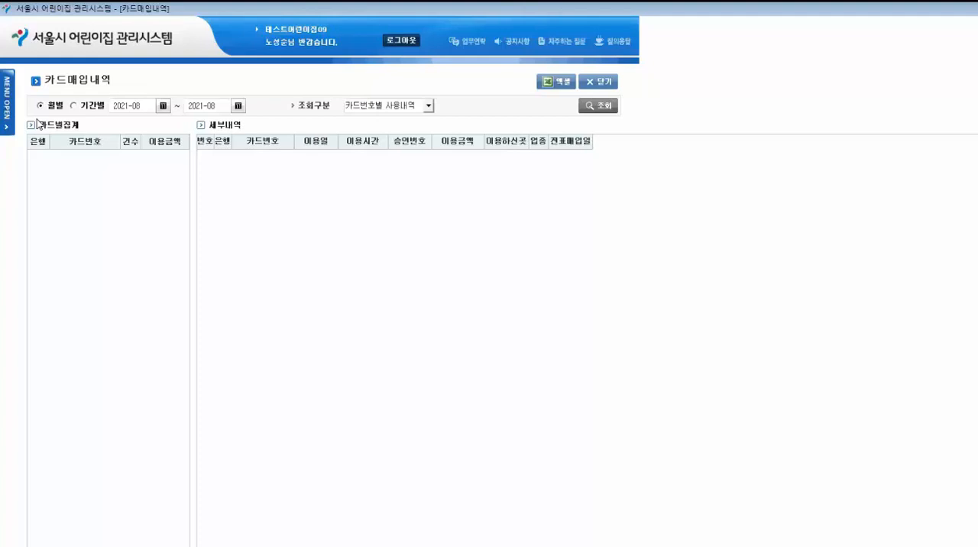
click(7, 112)
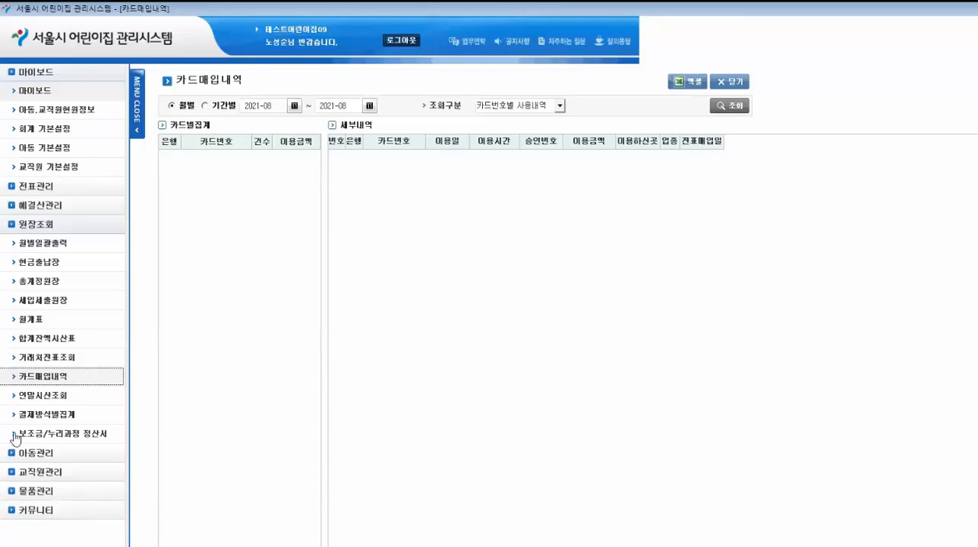
click(32, 381)
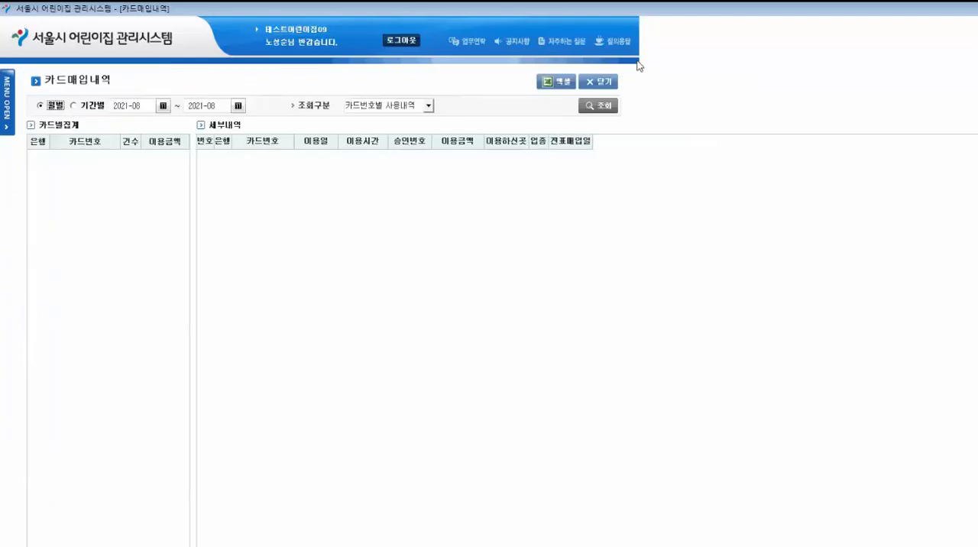
- Close the open 카드매입내역, 마이보드 and 공지사항 screens
click(600, 81)
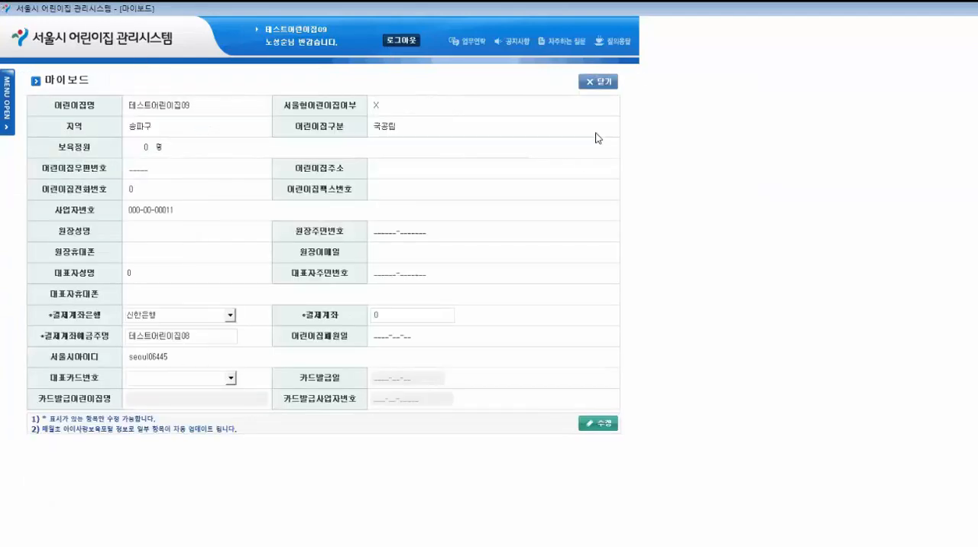
click(600, 81)
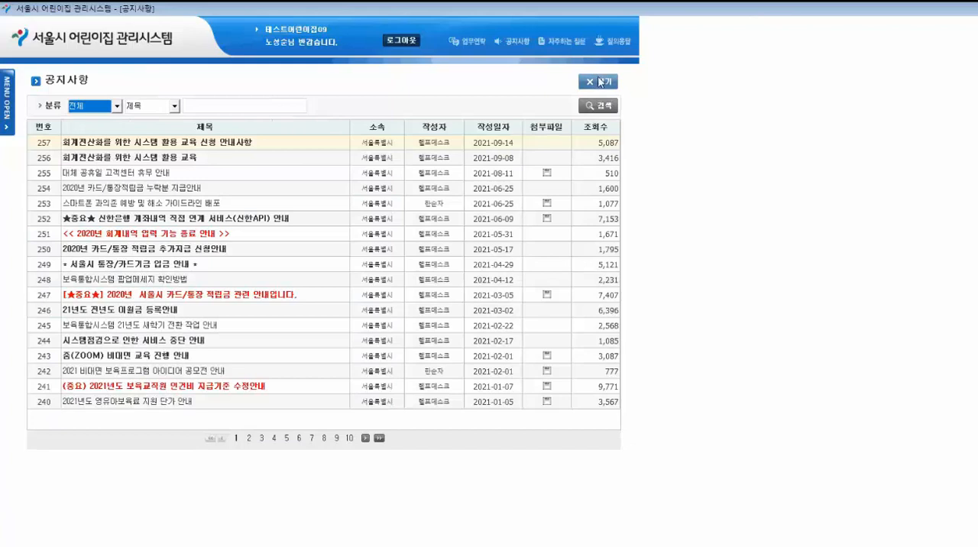
click(598, 82)
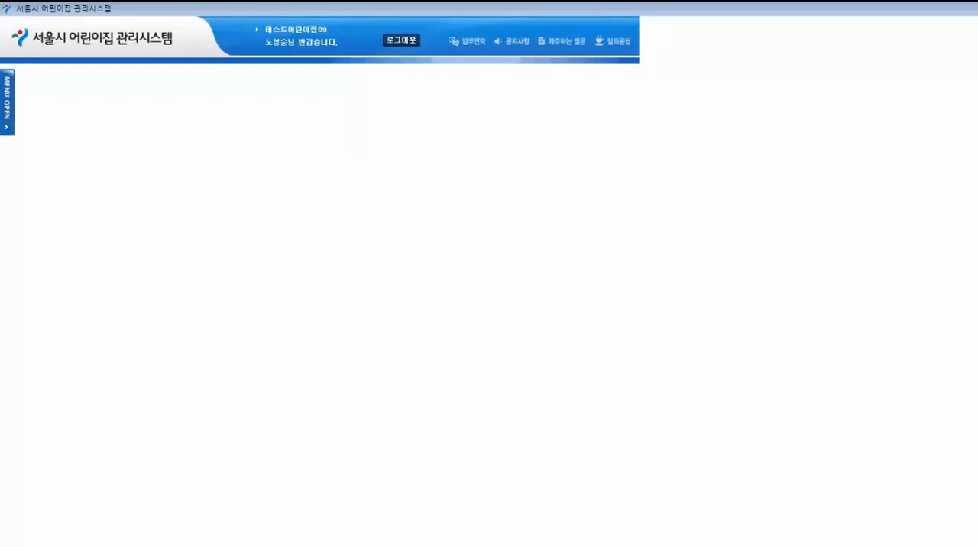
- Open the 전표등록 screen under 전표관리
click(8, 97)
click(27, 223)
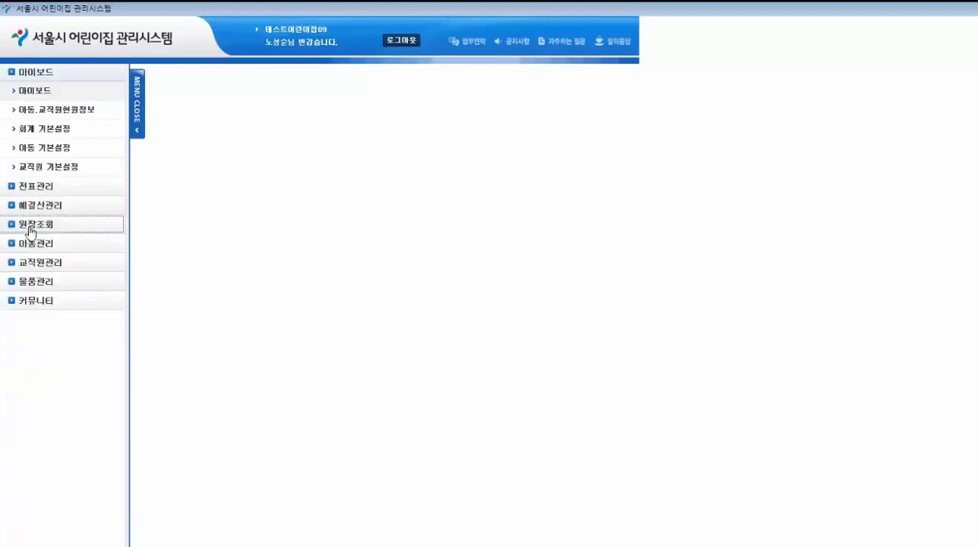
click(49, 72)
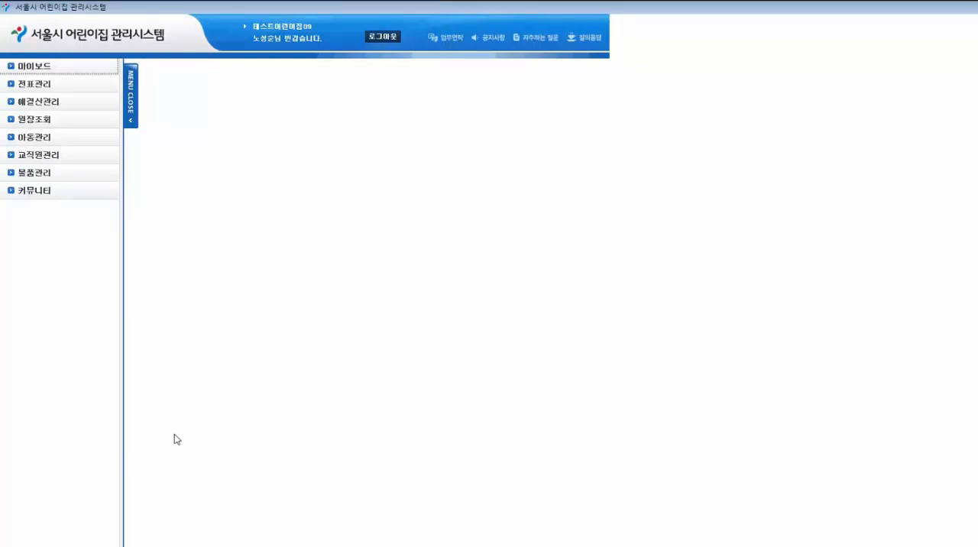
click(36, 86)
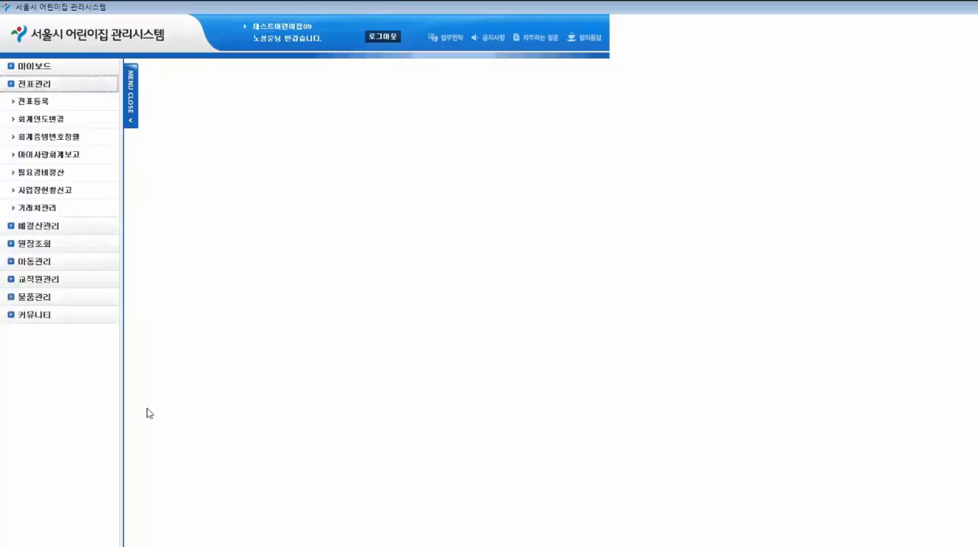
click(39, 103)
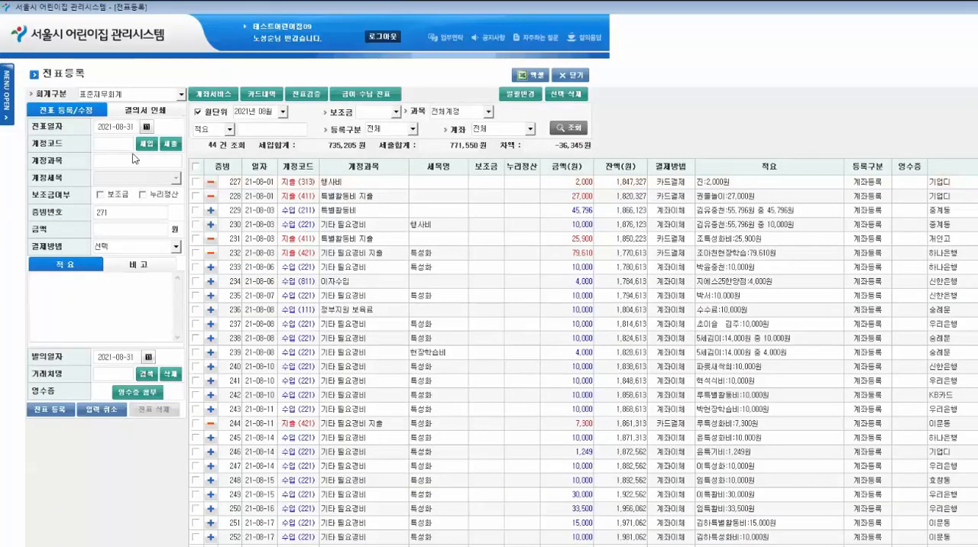
- Set the voucher date to 2021-09-27 and choose income account 111 정부지원 보육료
click(146, 127)
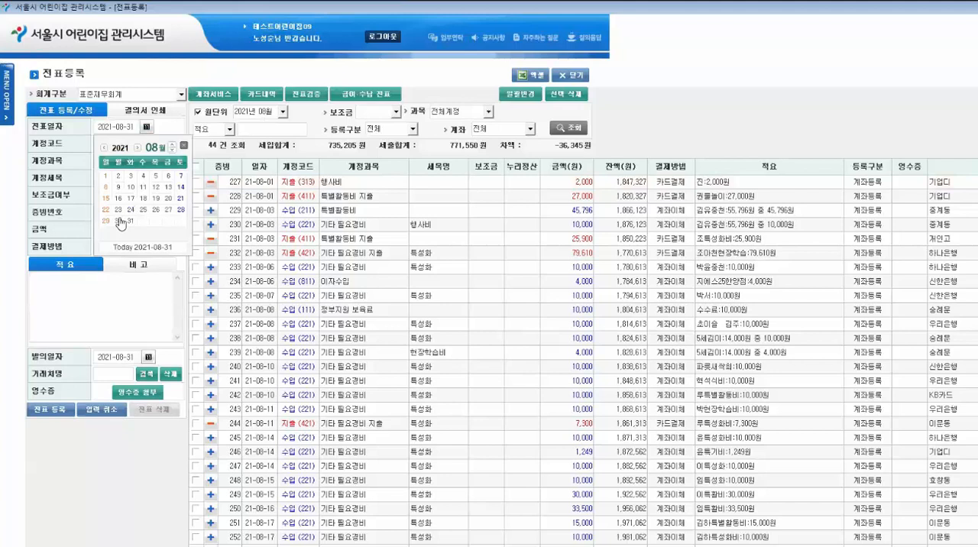
click(172, 148)
click(118, 222)
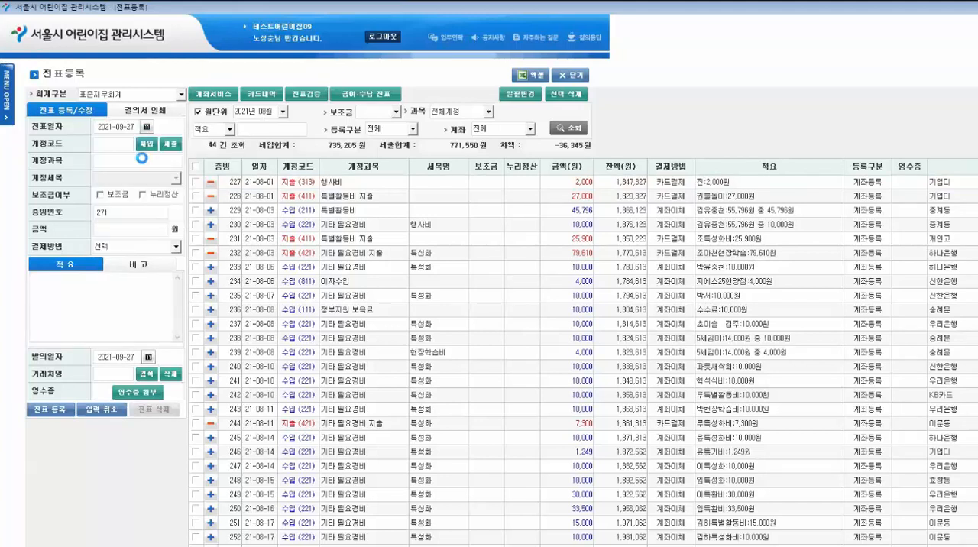
click(389, 210)
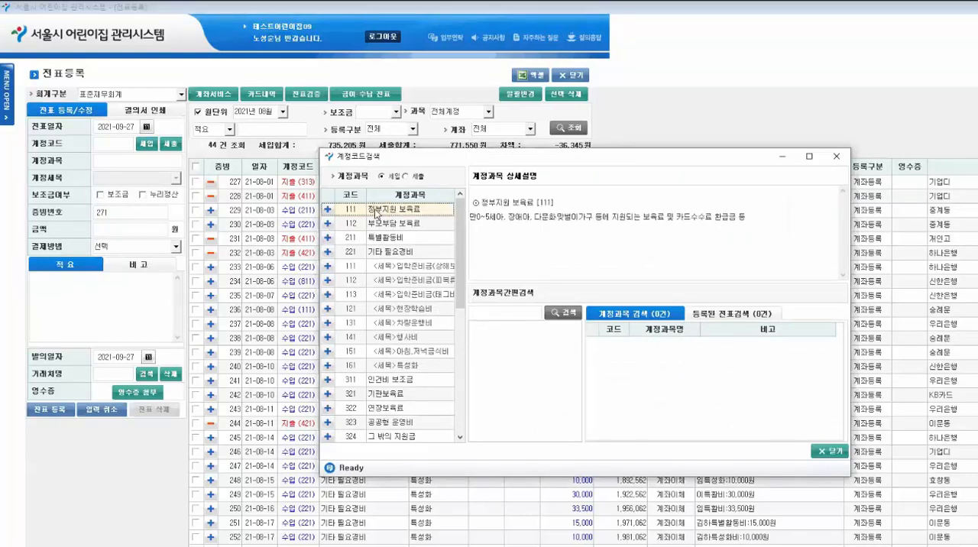
double_click(376, 211)
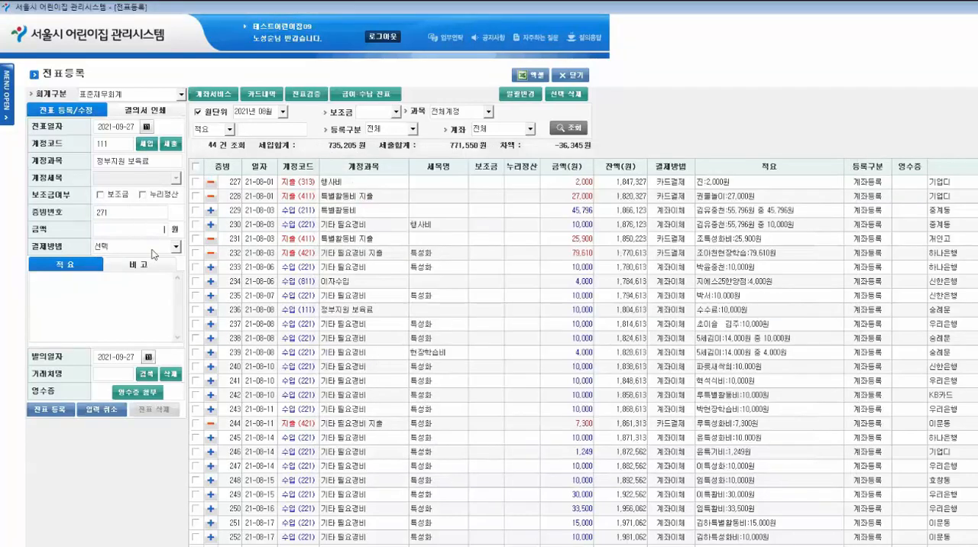
- Enter 751,556 won as the voucher amount and "ㅎ리니ㅑㅚㅅ그율리'노ㅜ" as the 적요 description
text(751556)
click(92, 312)
text(ㅎ리니ㅑㅚㅅ그율리'노ㅜ)
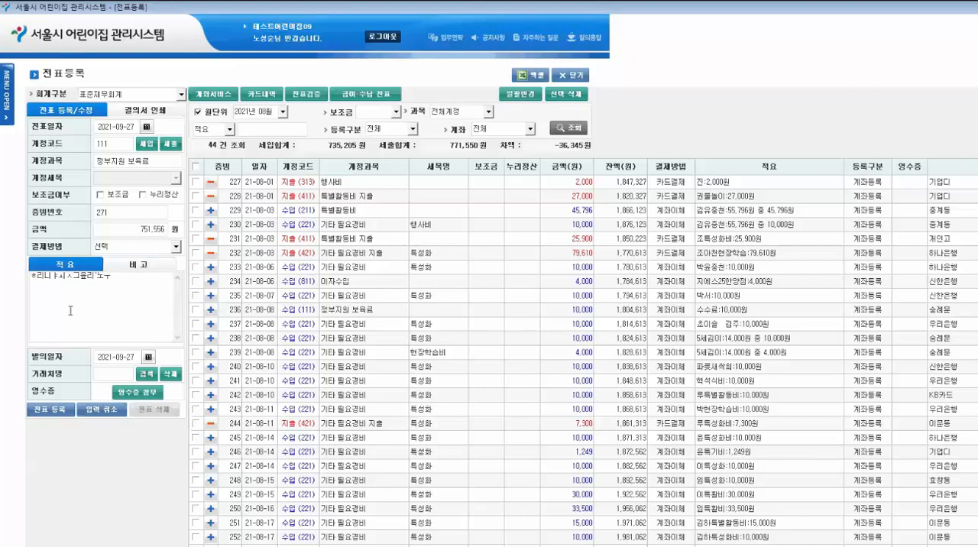
- Set the payment method to 아이행복카드 and register the voucher
click(50, 411)
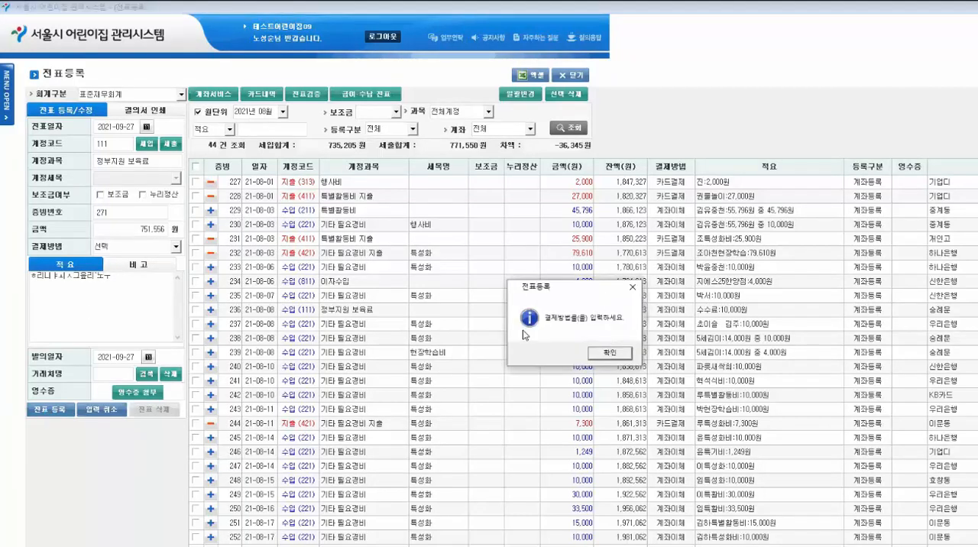
click(609, 354)
click(123, 246)
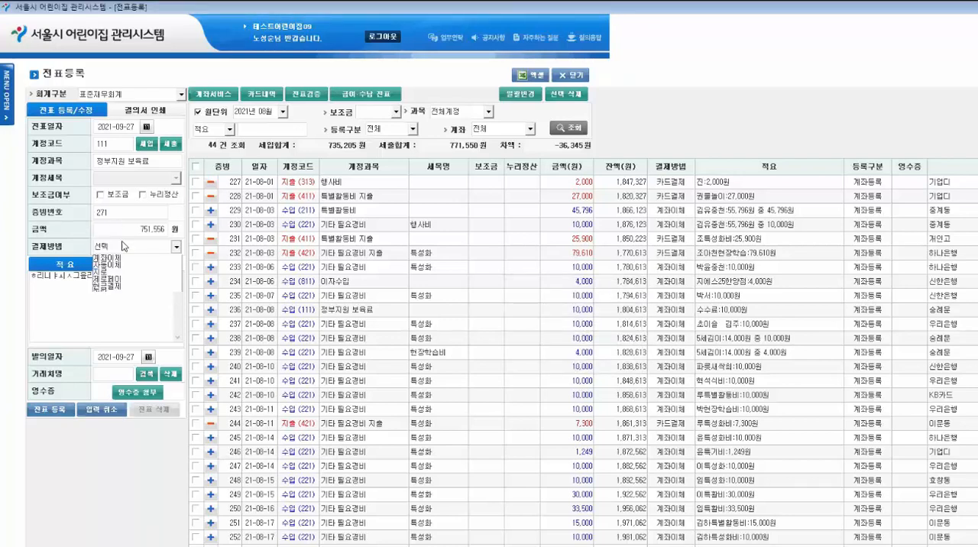
click(126, 273)
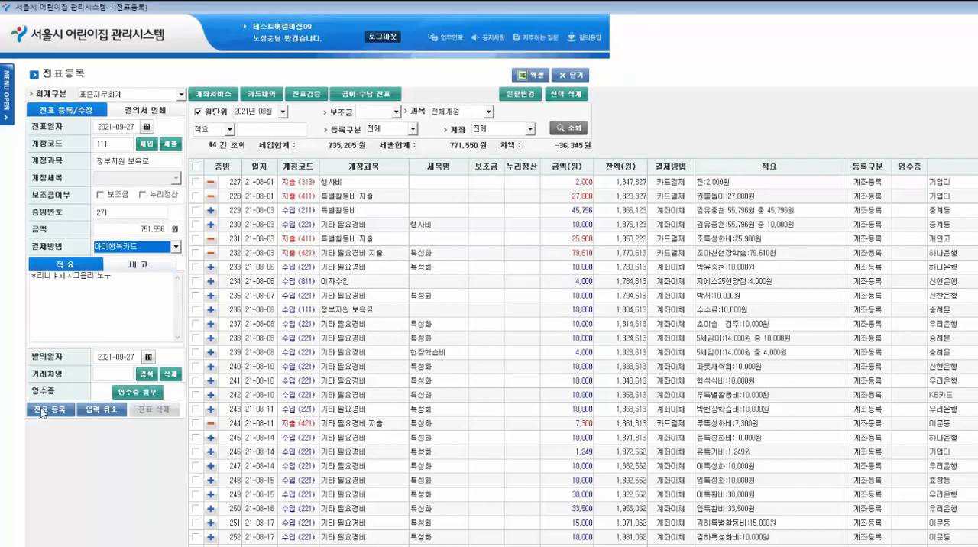
click(44, 410)
click(621, 366)
- Look up the vouchers for 2021년 09월 and open 계좌서비스
click(277, 111)
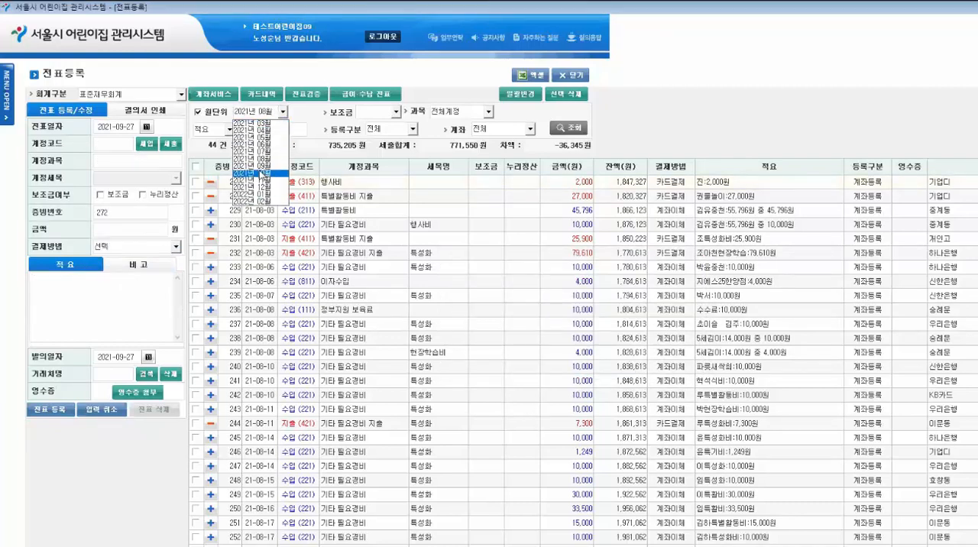
click(261, 166)
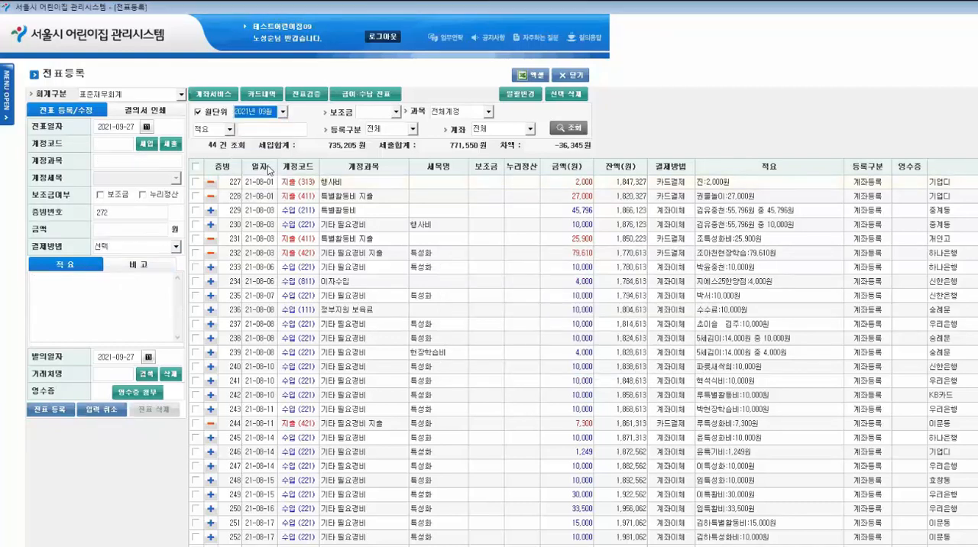
click(562, 130)
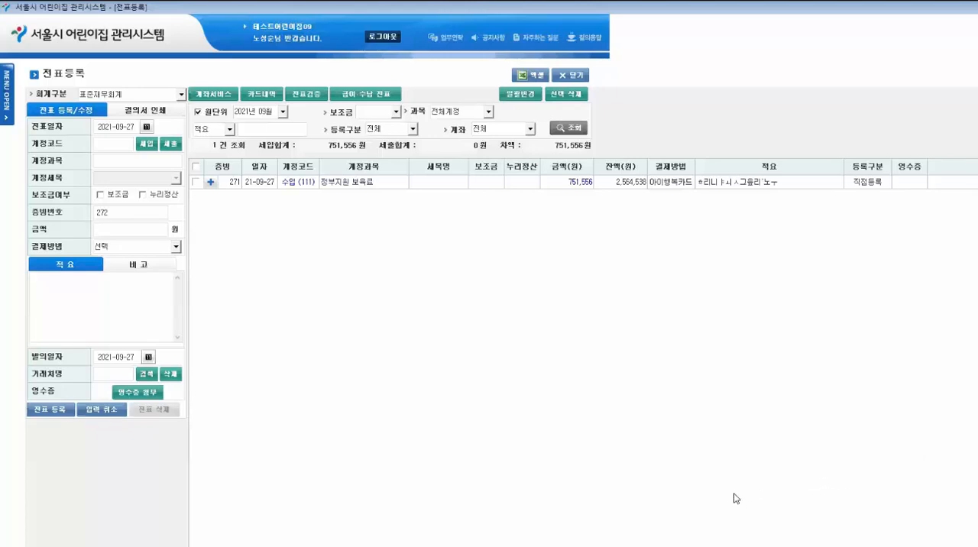
click(212, 95)
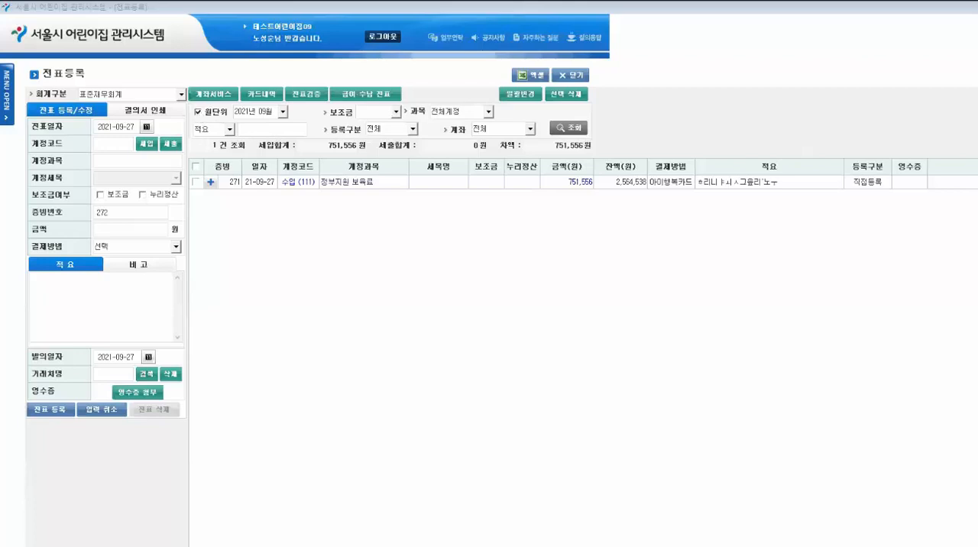
- Switch the voucher search from monthly to a date range and look up 2021-03-01 to 2021-09-30
click(198, 111)
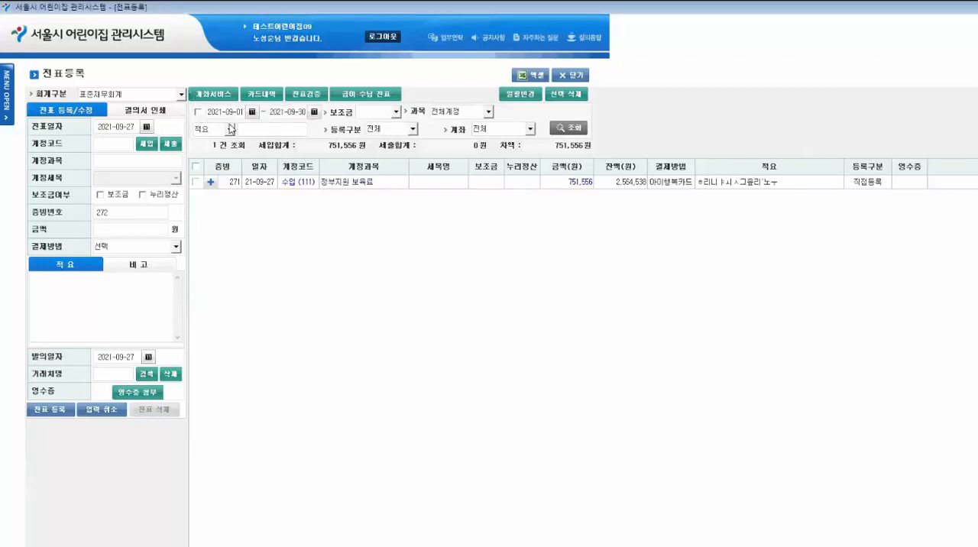
drag(229, 113, 257, 143)
text(03-01)
click(573, 128)
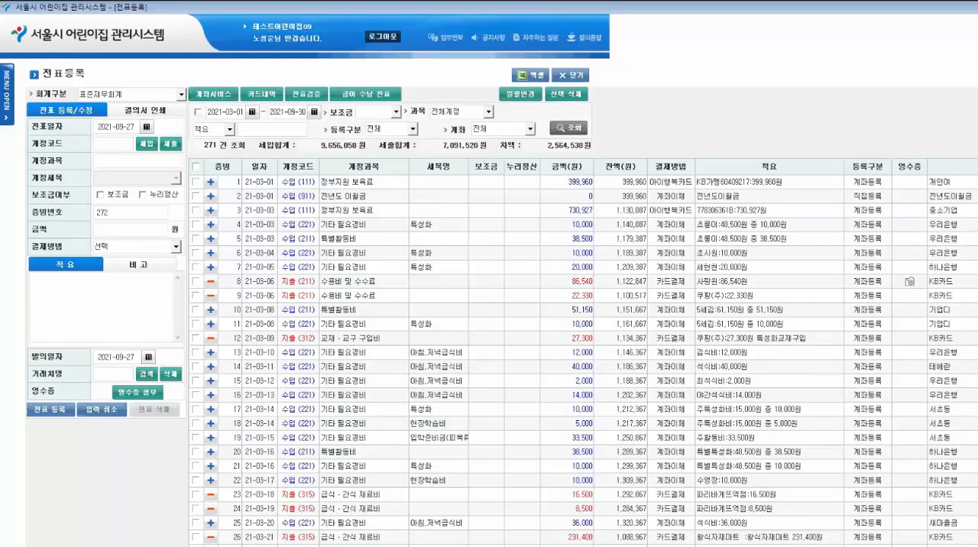
- View the 필요경비정산 settlement screen under 전표관리 and close it
click(7, 91)
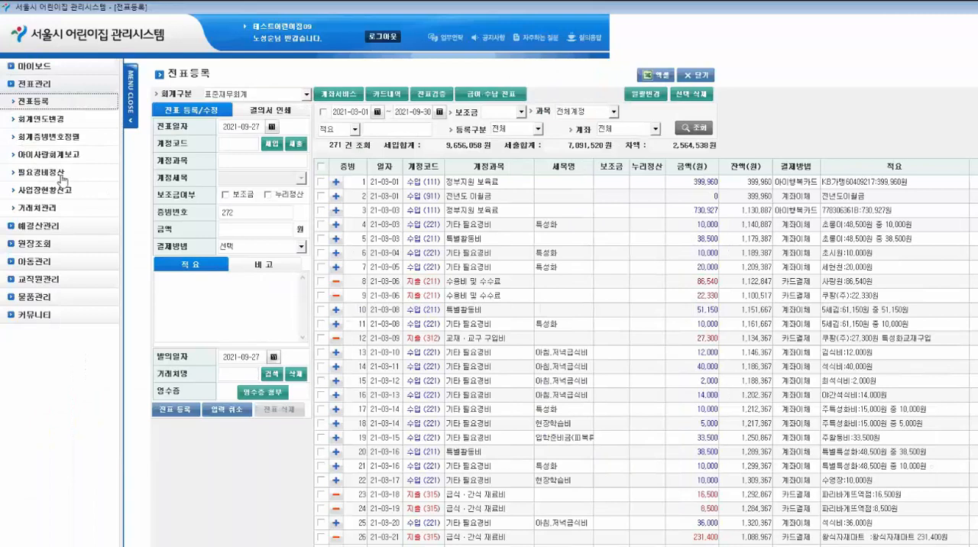
click(48, 174)
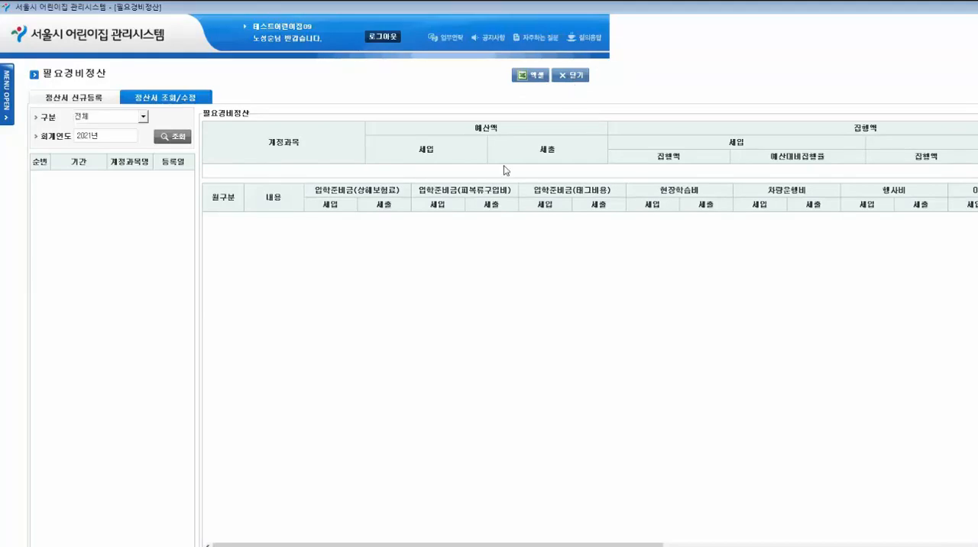
click(580, 80)
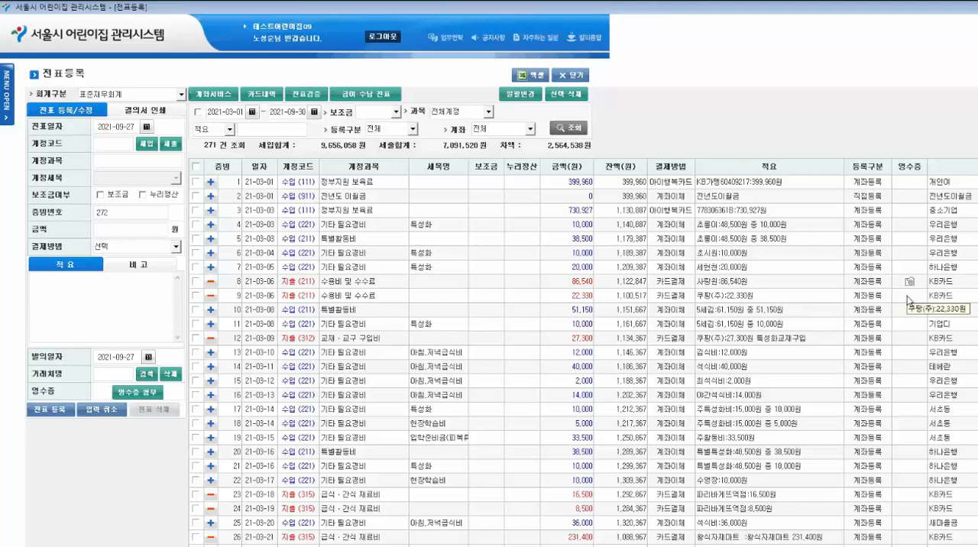
- Open 거래처관리, view the blank form for adding a client, and close the screen
click(7, 84)
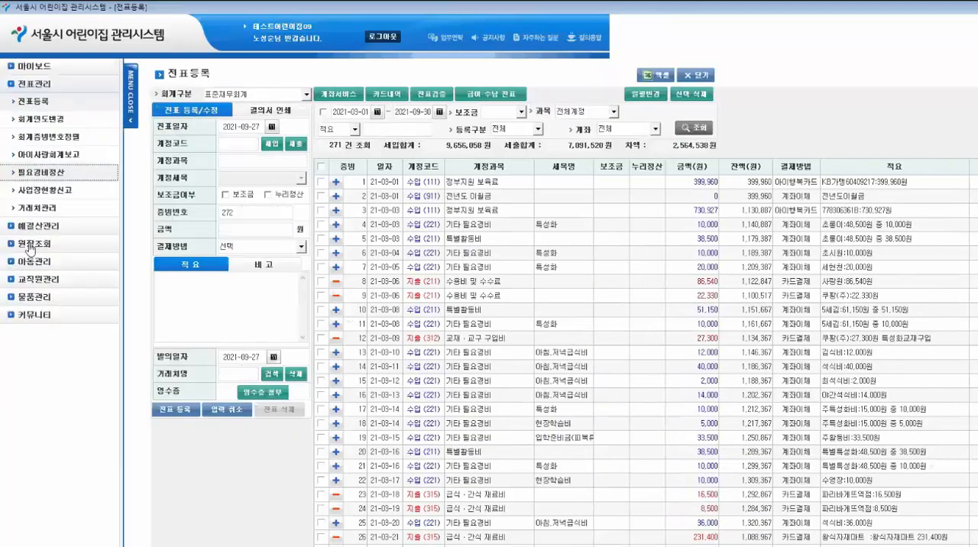
click(35, 212)
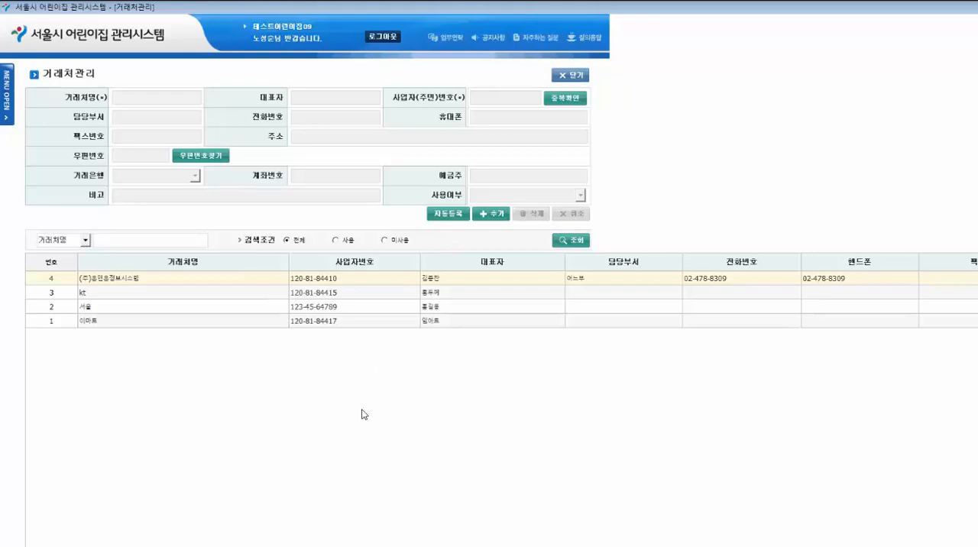
click(497, 216)
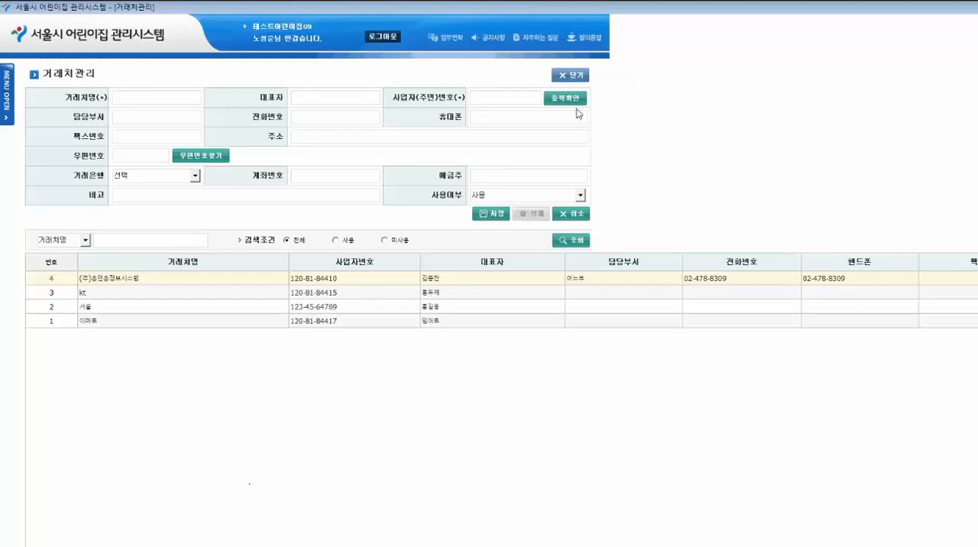
click(571, 75)
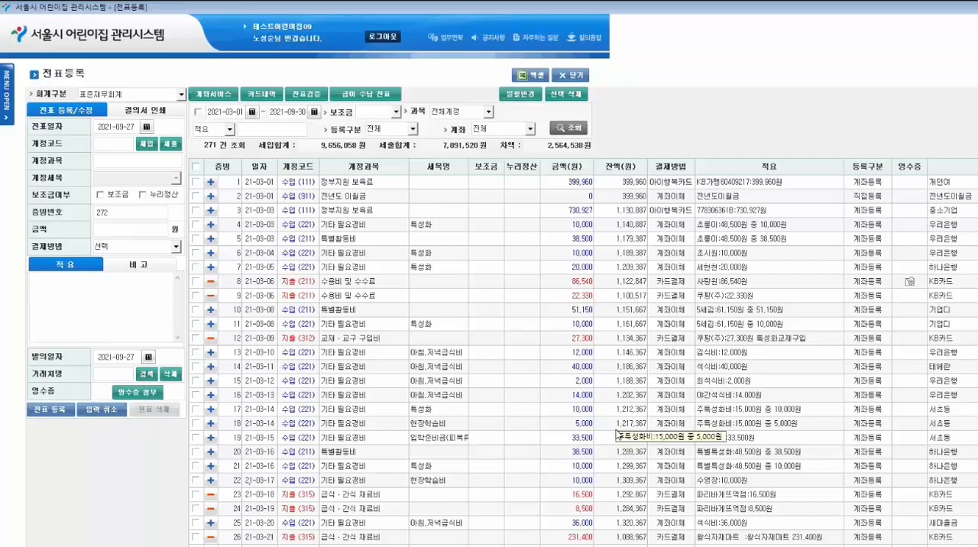
- Expand the navigation menu beside the 전표등록 screen
click(7, 92)
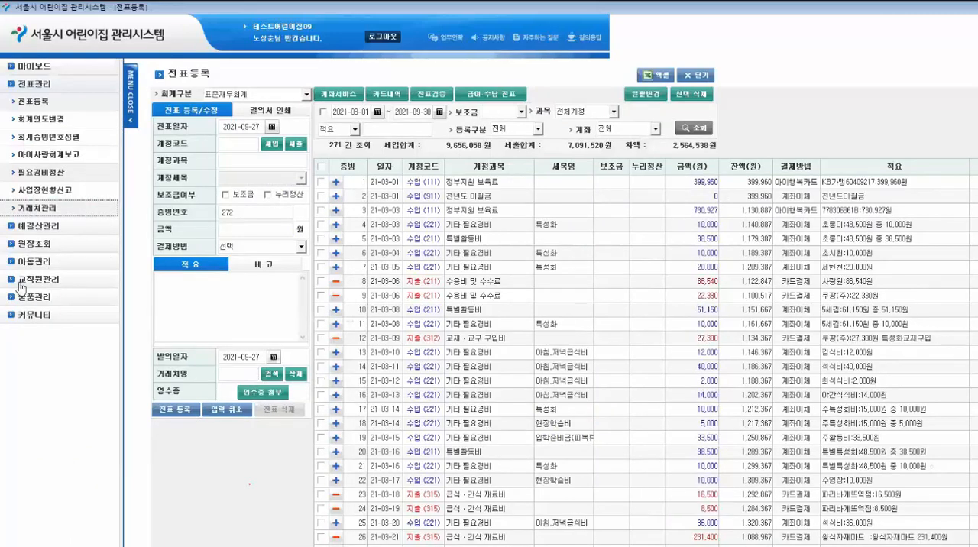